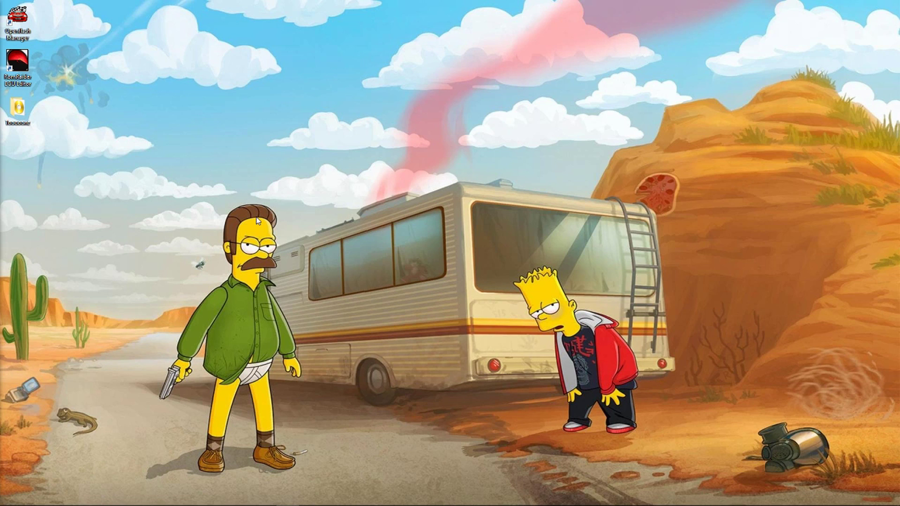
- Launch the RomRaider ECU Editor from its desktop shortcut
double_click(18, 75)
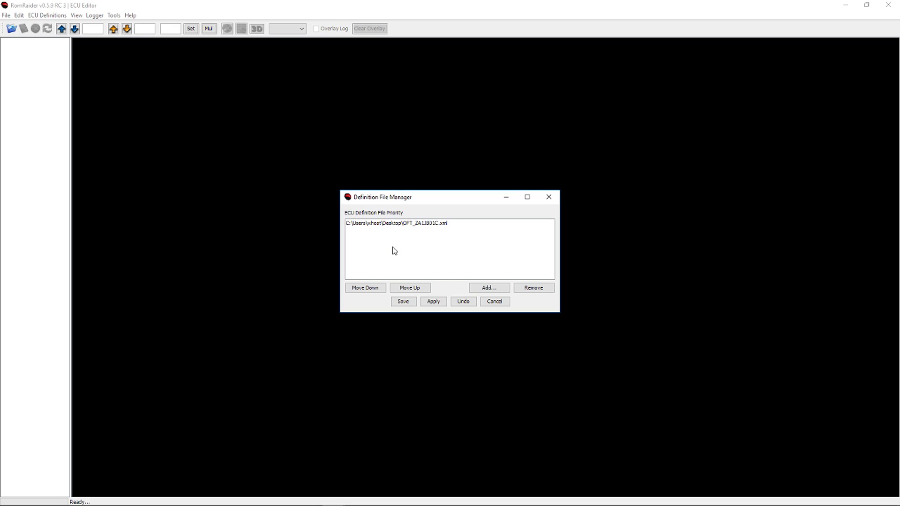
- Browse to the v2.10 XMLs folder, cancel, then apply OFT_ZA1JB01C.xml as the definition
left_click(486, 291)
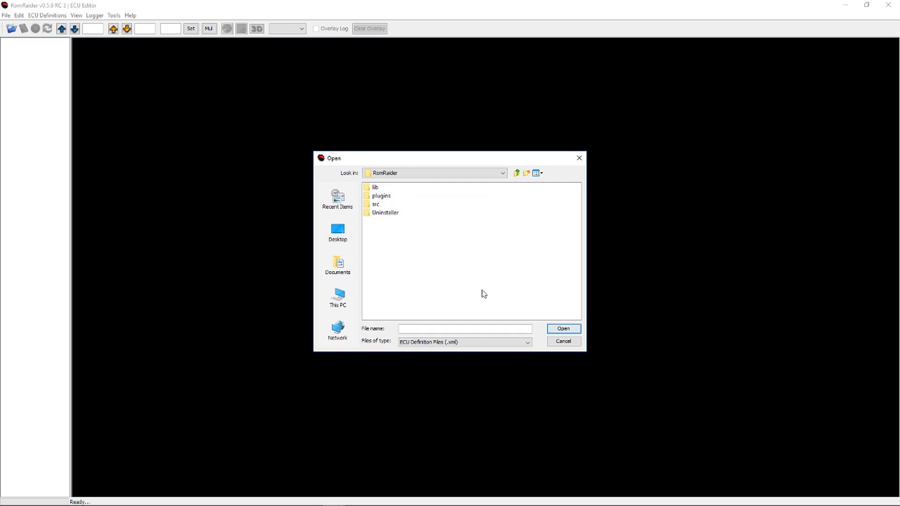
left_click(341, 244)
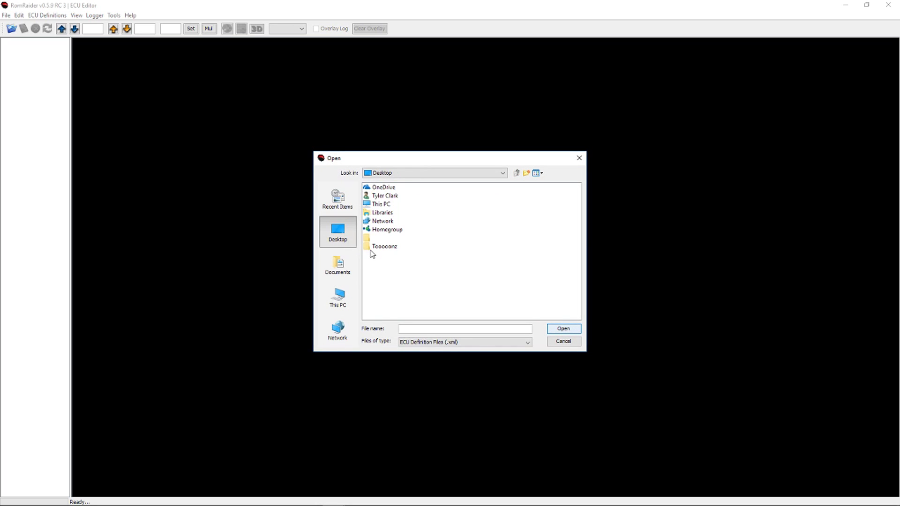
left_click(380, 247)
double_click(379, 248)
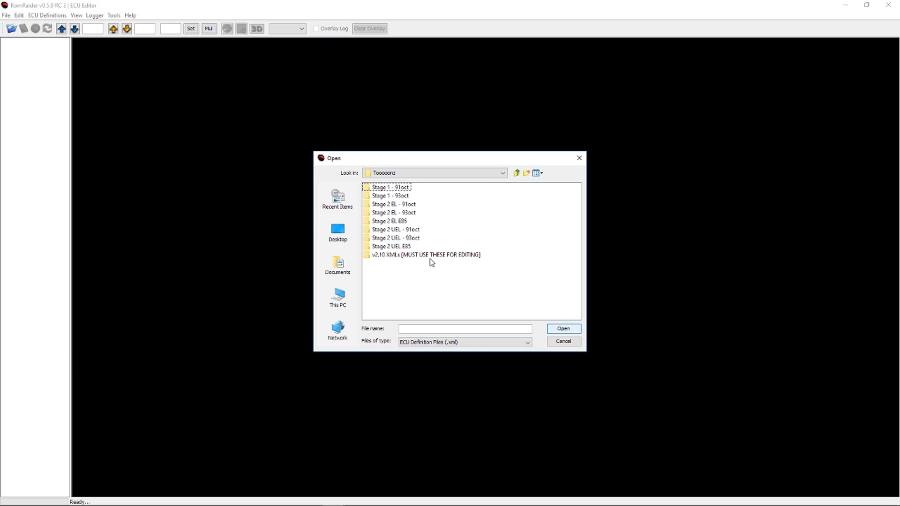
left_click(416, 257)
double_click(417, 259)
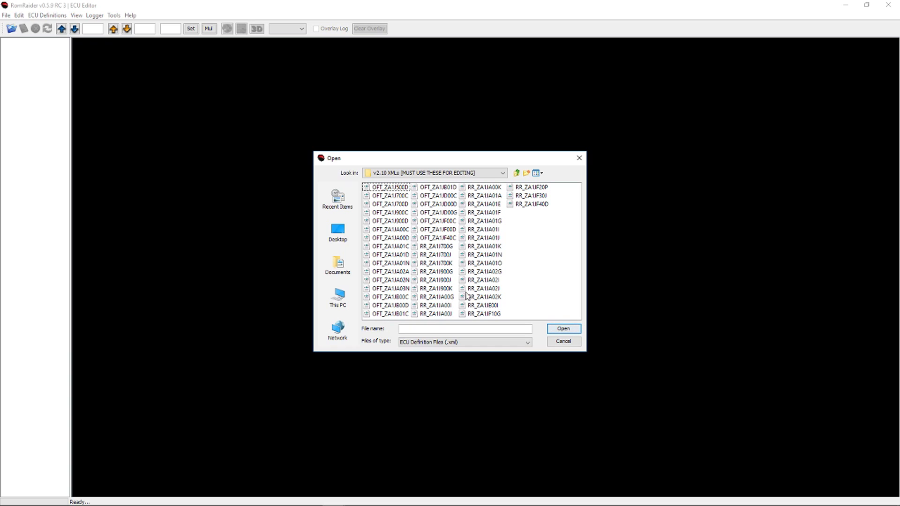
left_click(565, 343)
left_click(413, 228)
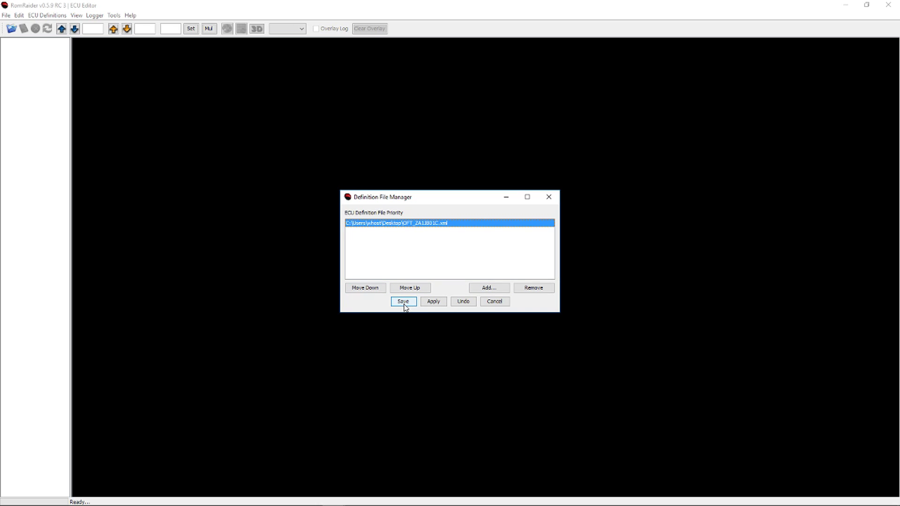
left_click(433, 303)
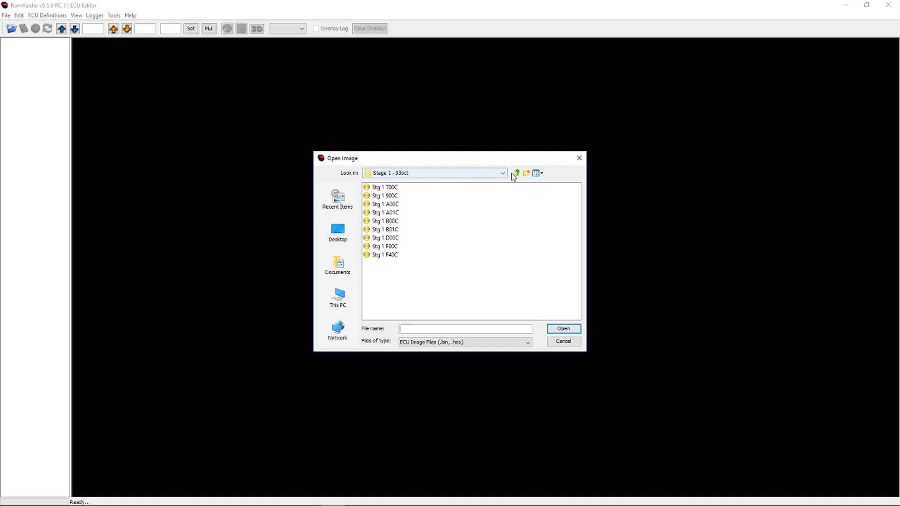
- Open Stg 1 B01C.bin from the Stage 1 - 93oct folder, dismissing the checksum error
left_click(518, 174)
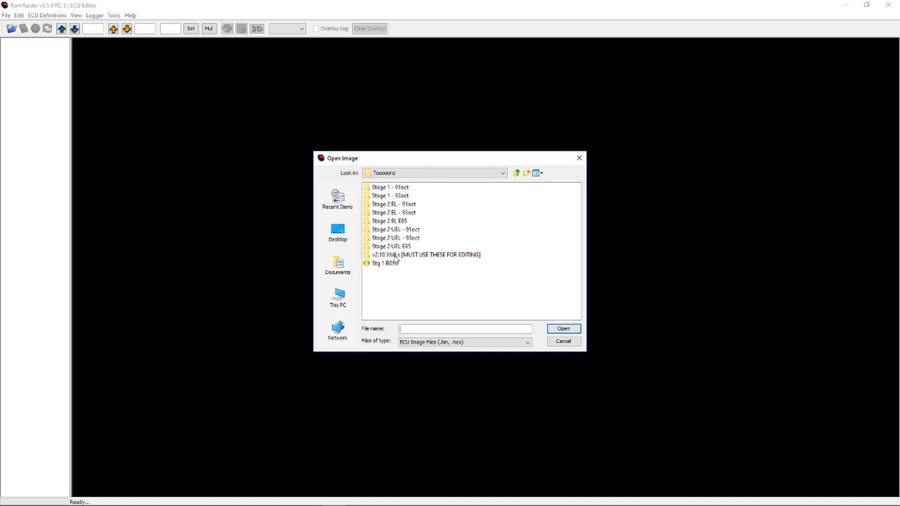
double_click(398, 196)
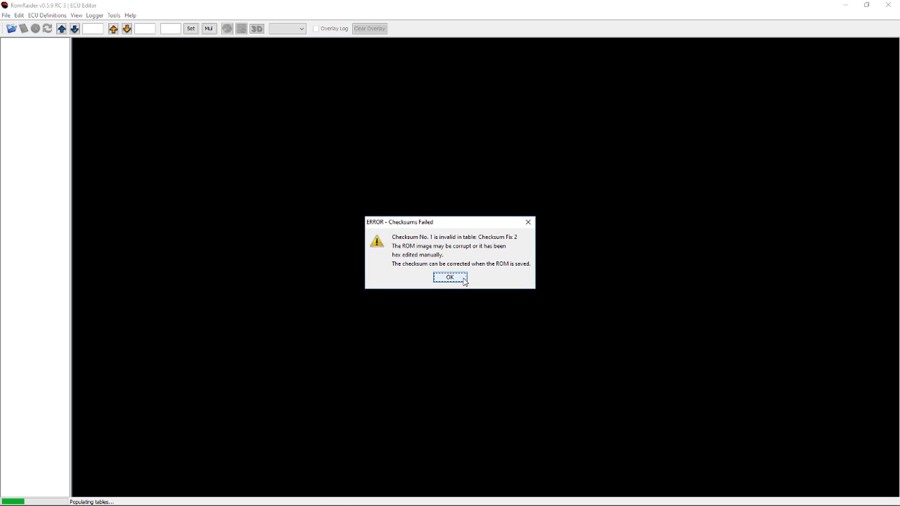
left_click(463, 278)
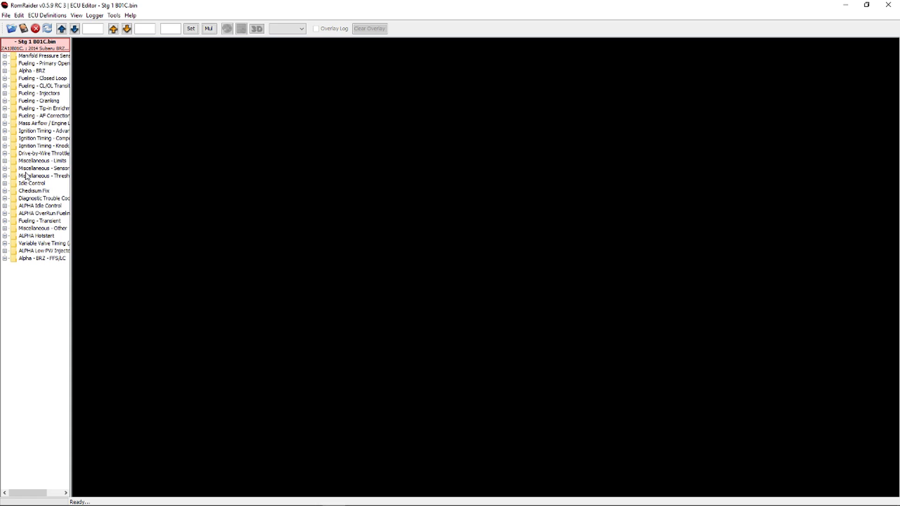
- Expand Ignition Timing - Advance and open the Base Timing B table
double_click(59, 139)
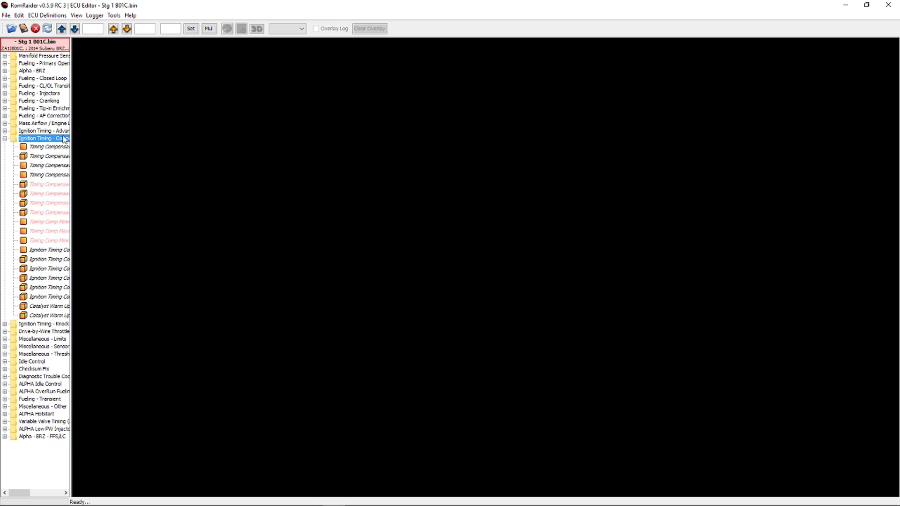
double_click(60, 132)
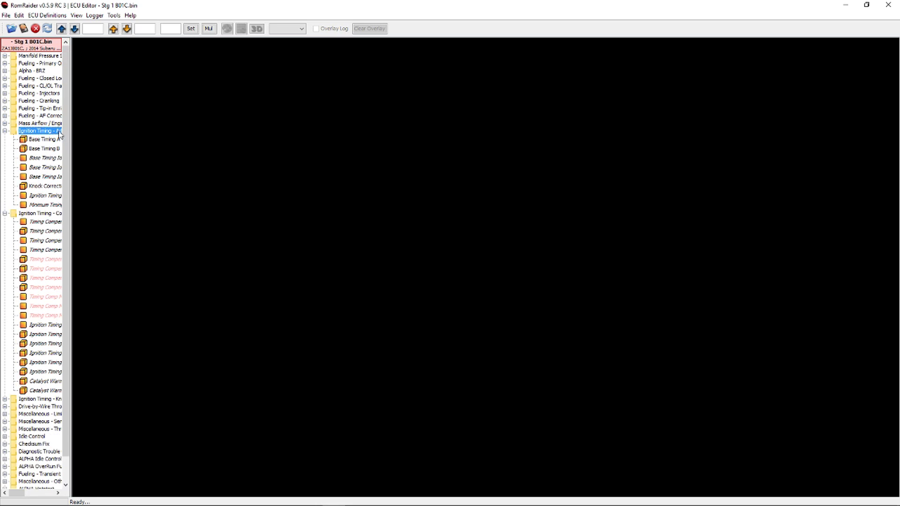
double_click(42, 149)
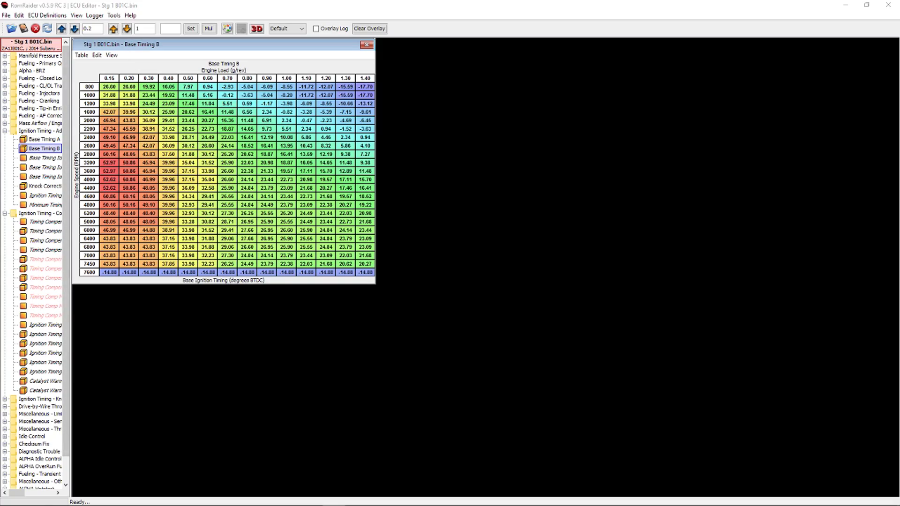
- Switch to the FT86Club exhaust-pops thread and scroll to its Base Timing B screenshot
key("alt+Tab")
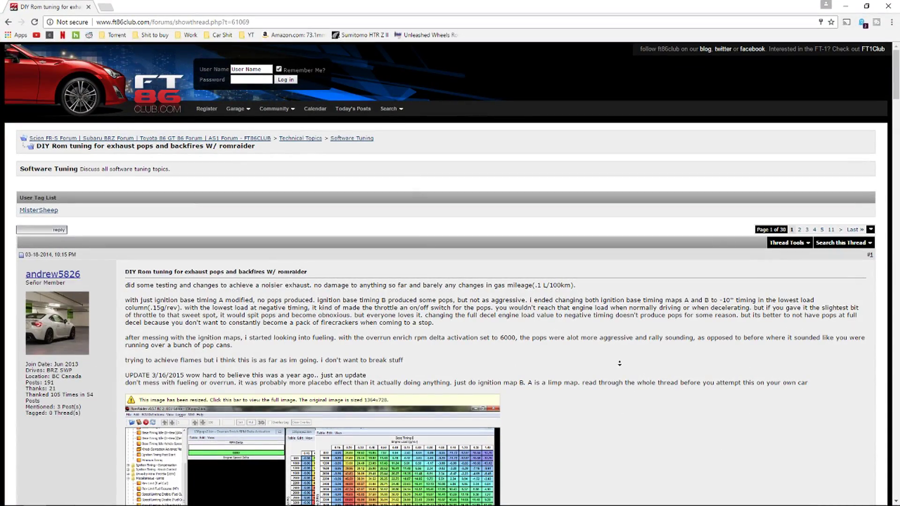
scroll(621, 372, "down", 3)
scroll(621, 372, "down", 2)
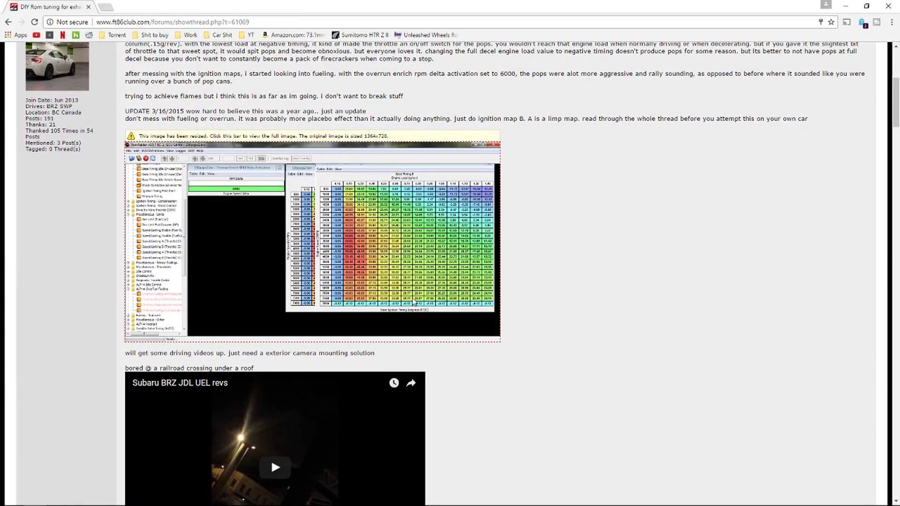
scroll(616, 225, "up", 5)
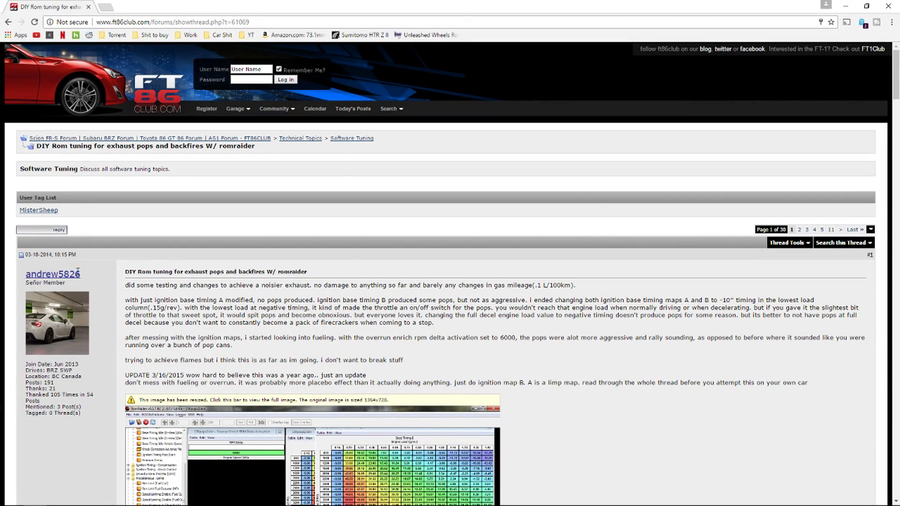
left_click_drag(89, 274, 76, 275)
scroll(324, 177, "down", 6)
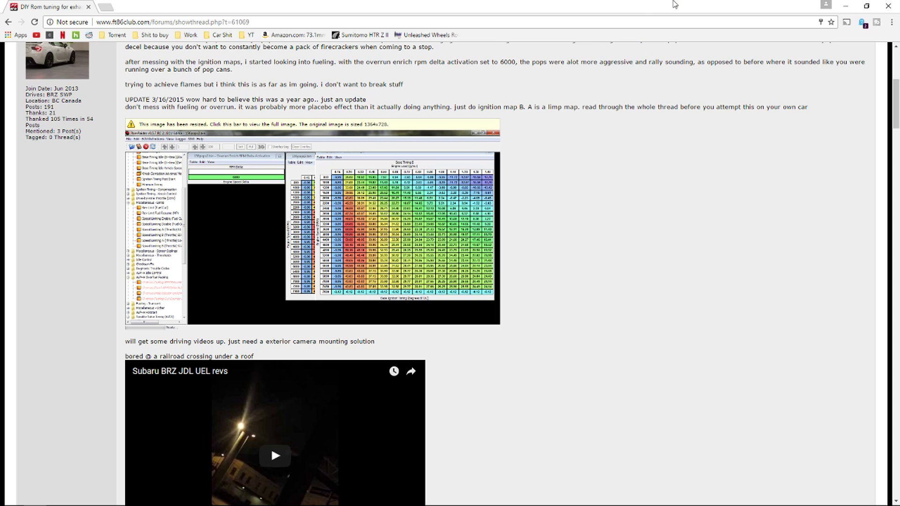
- Select the 0.15-load cells of Base Timing B from 2200 to 5200 rpm
left_click(845, 6)
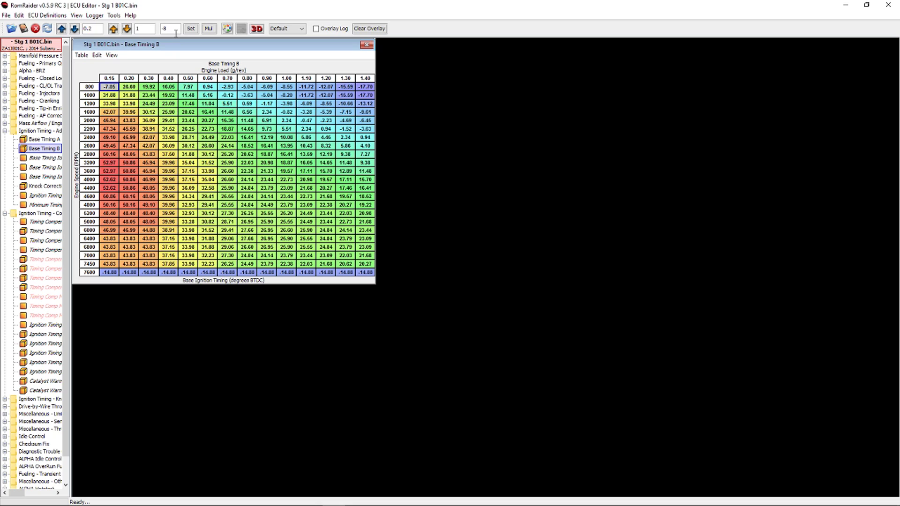
left_click(5, 213)
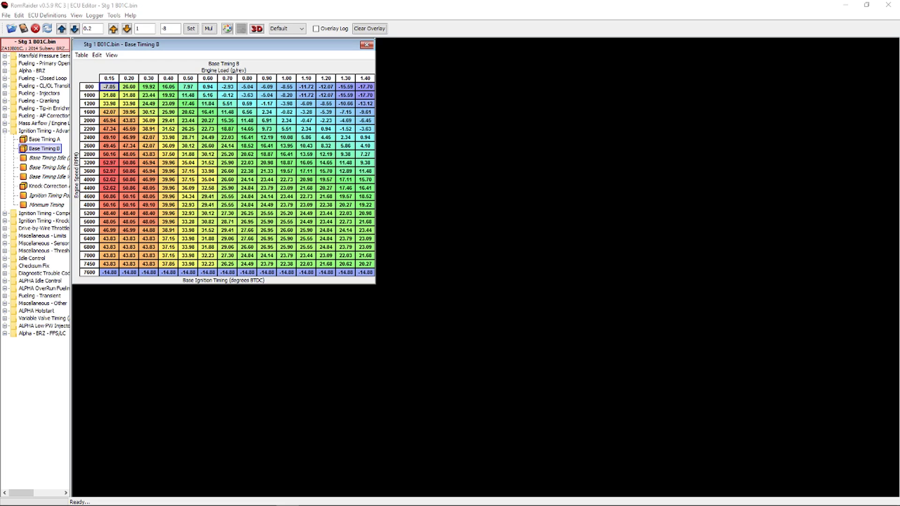
left_click(114, 215)
left_click_drag(109, 206, 110, 129)
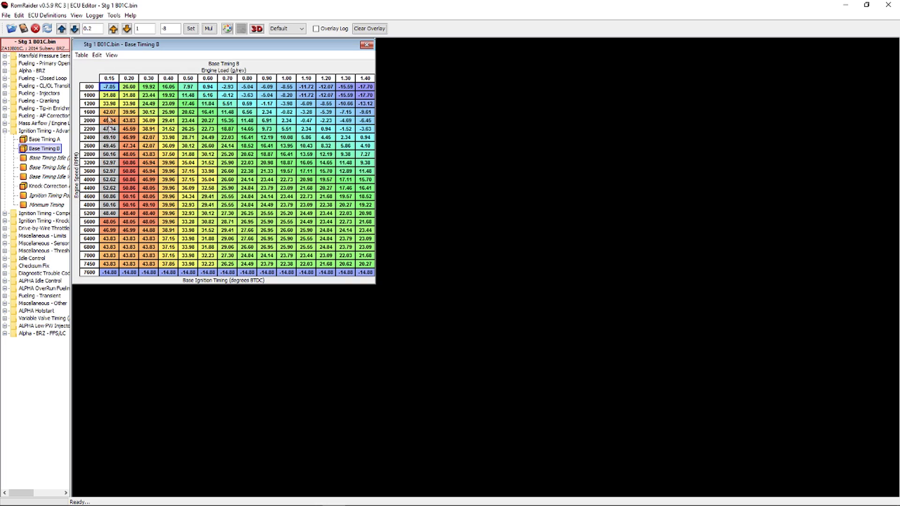
- Set the selected cells to -7.85 and restore the 800 rpm cell to 26.60
left_click(191, 28)
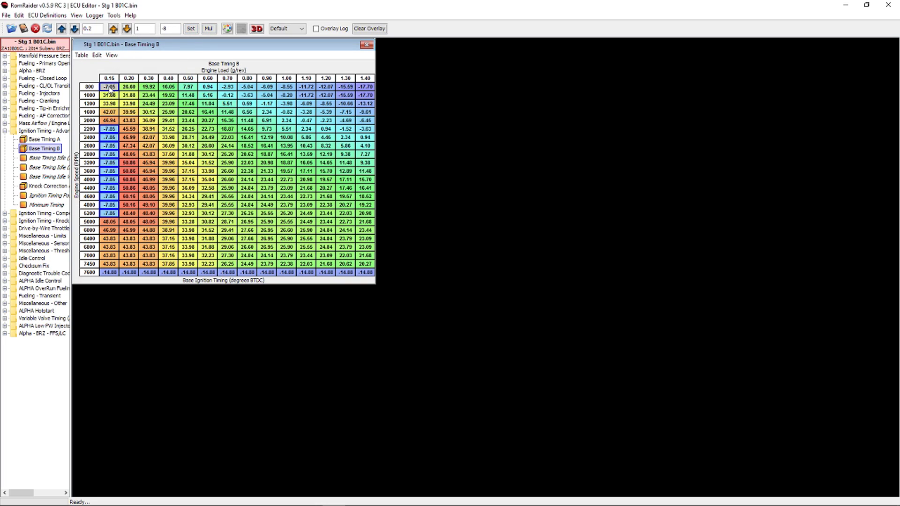
mouse_move(110, 90)
double_click(176, 30)
left_click(191, 30)
left_click(7, 15)
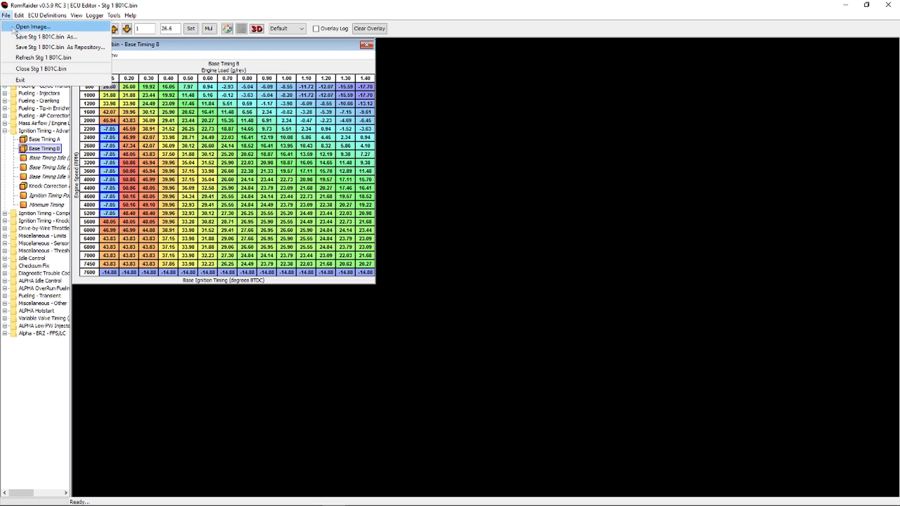
- Save the edited ROM to the Desktop as NiceMemes93
left_click(34, 38)
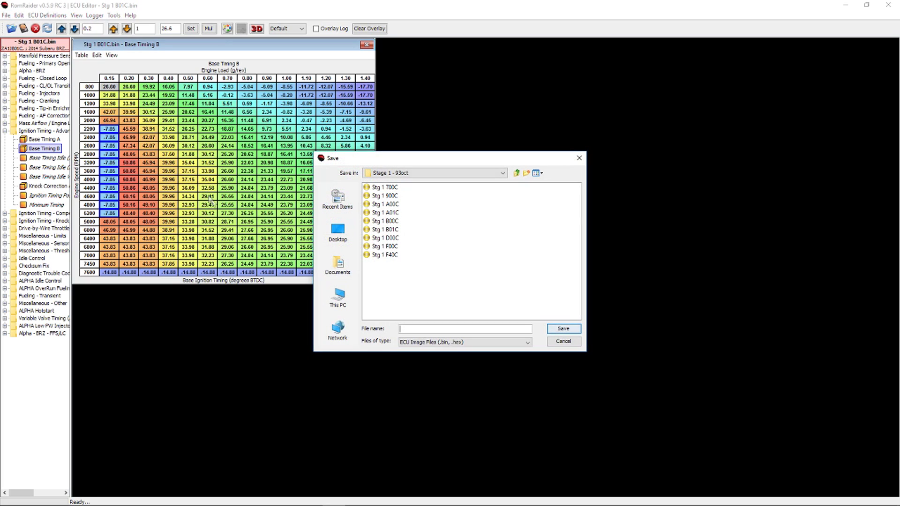
left_click(427, 328)
type("N")
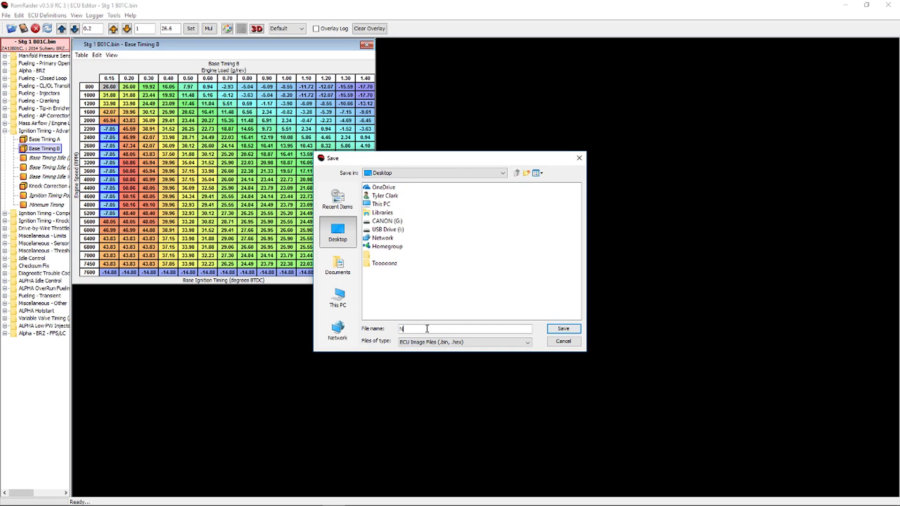
type("iceMemes93")
left_click(567, 330)
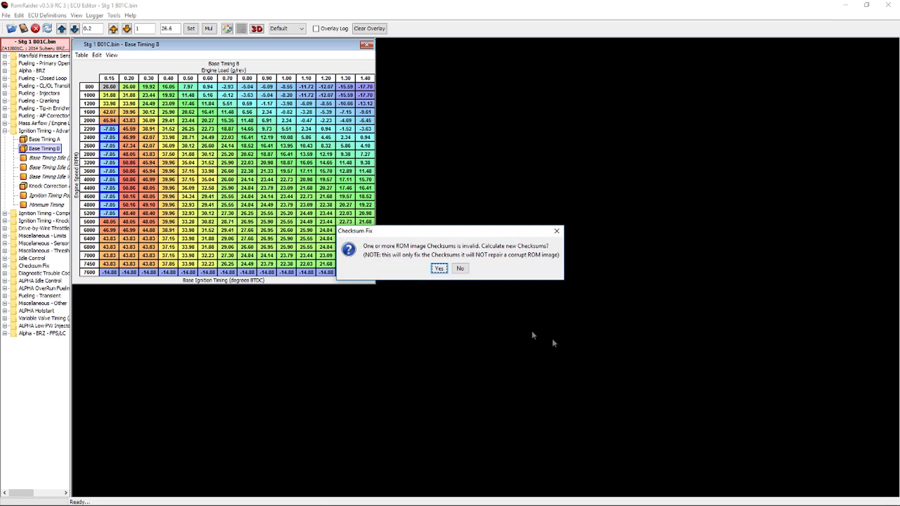